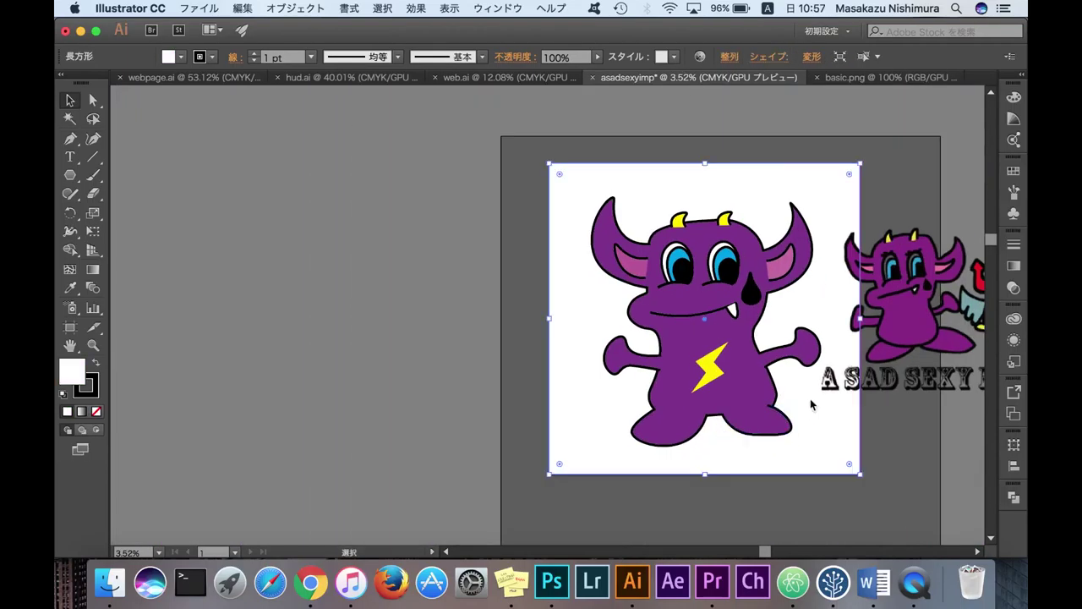
Bring up the Arrange stacking options for the monster's foot shape.
right_click(761, 423)
Send the foot shape behind the body, then move an eyelash above the left eye.
click(698, 507)
right_click(625, 474)
click(871, 487)
scroll(643, 365, up, 3)
drag(670, 395, 604, 272)
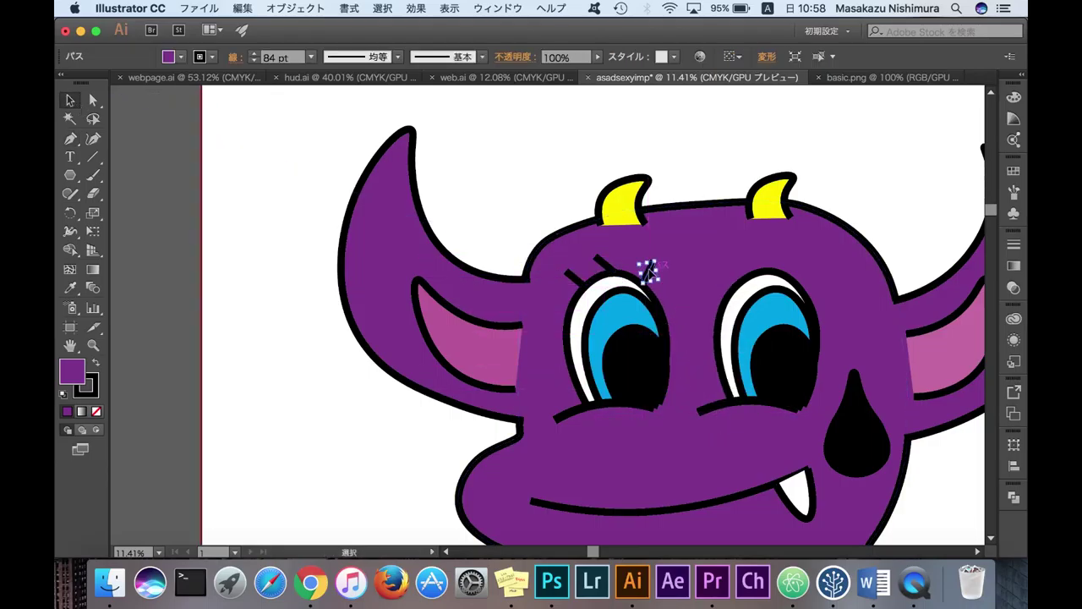